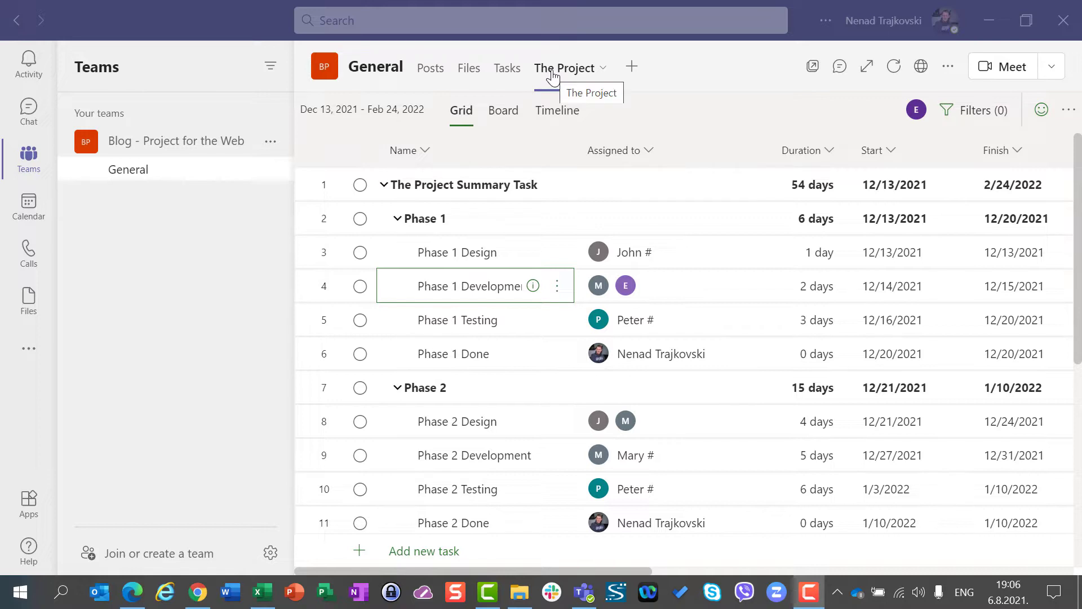
pyautogui.click(840, 68)
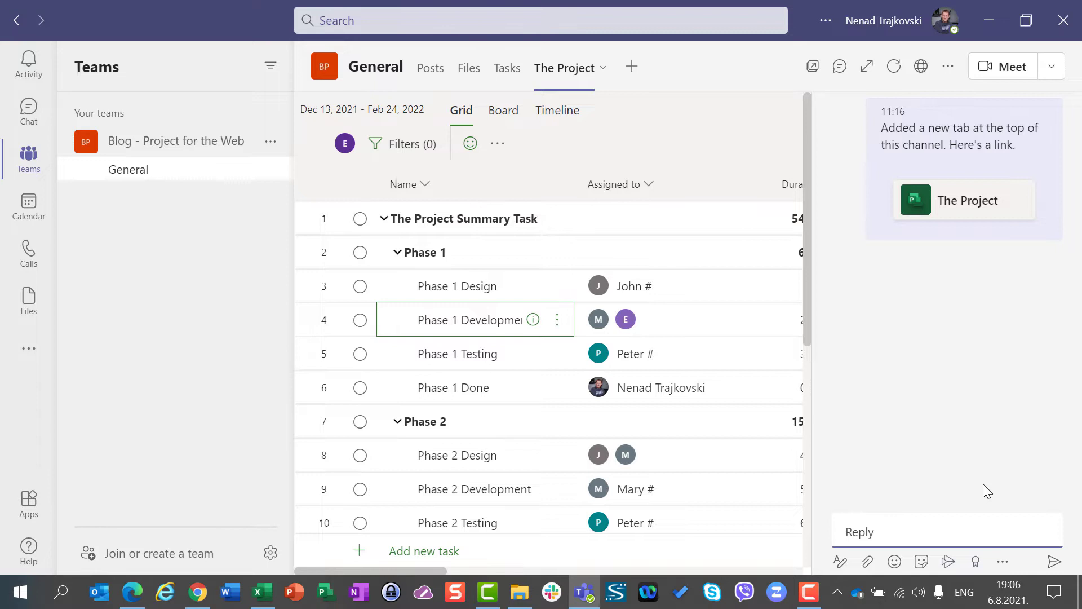
pyautogui.write('@elle')
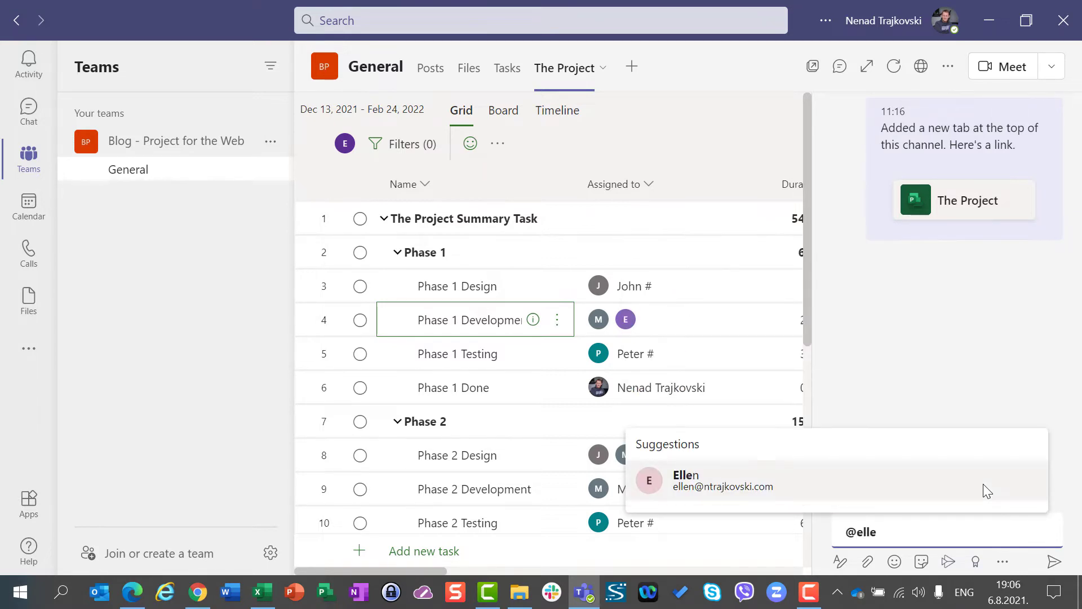
pyautogui.click(984, 485)
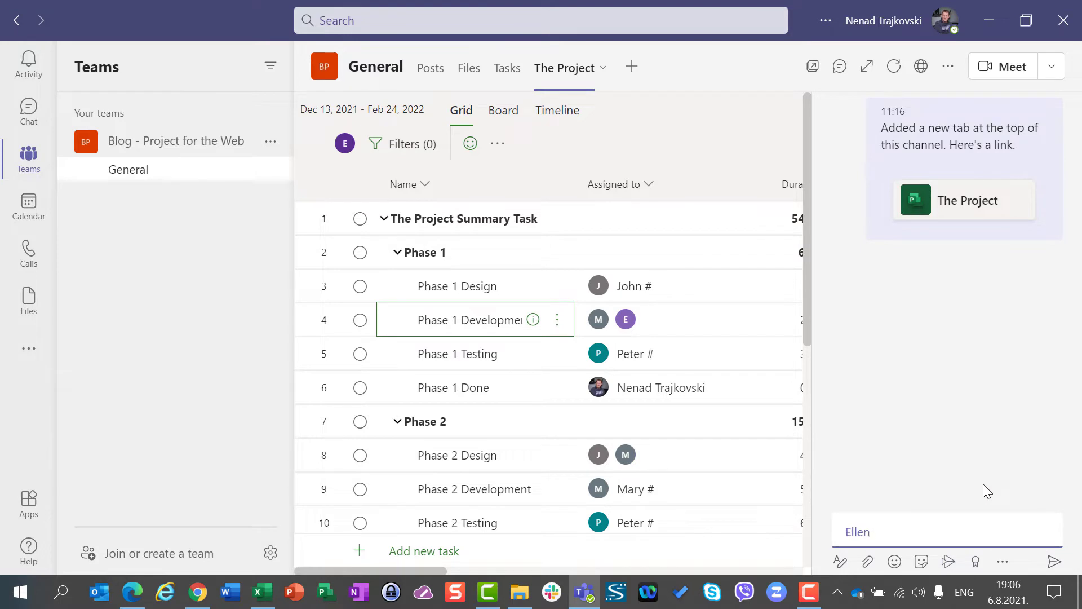
# Post 'what do you think about Phase 1 Development? Is it enough 2 days for it?', then switch to browser Teams.
pyautogui.write('what do you think about ')
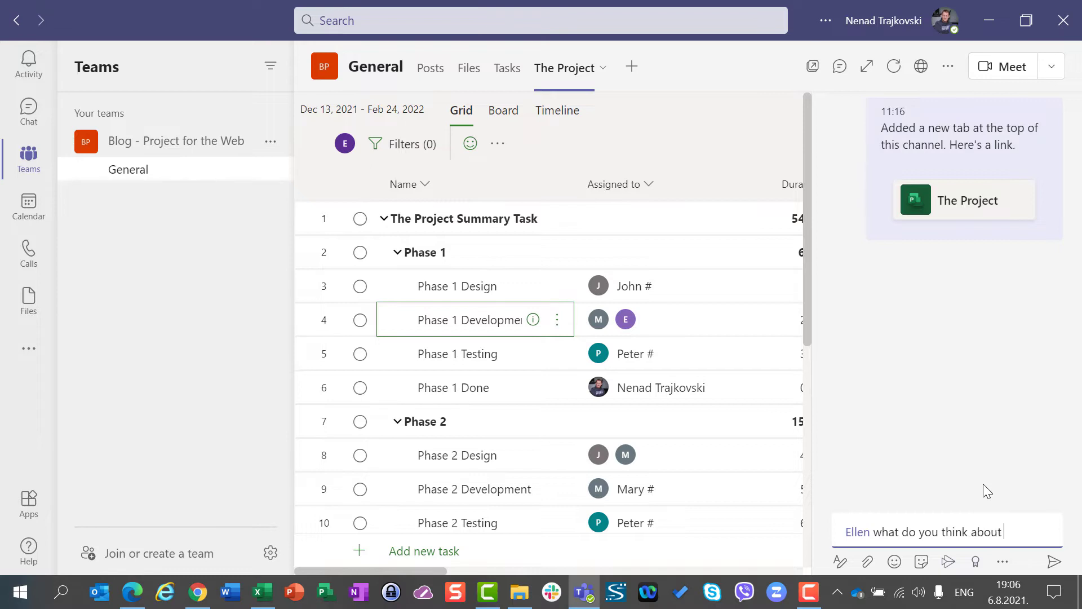
pyautogui.write('Phase 1 Devel')
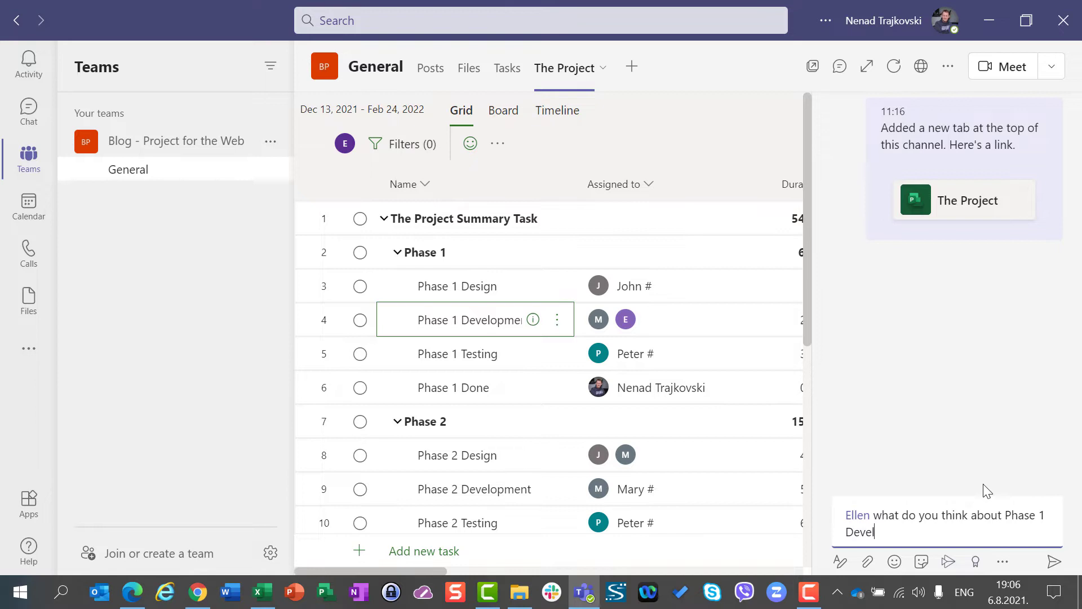
pyautogui.write('opment? Is it enough')
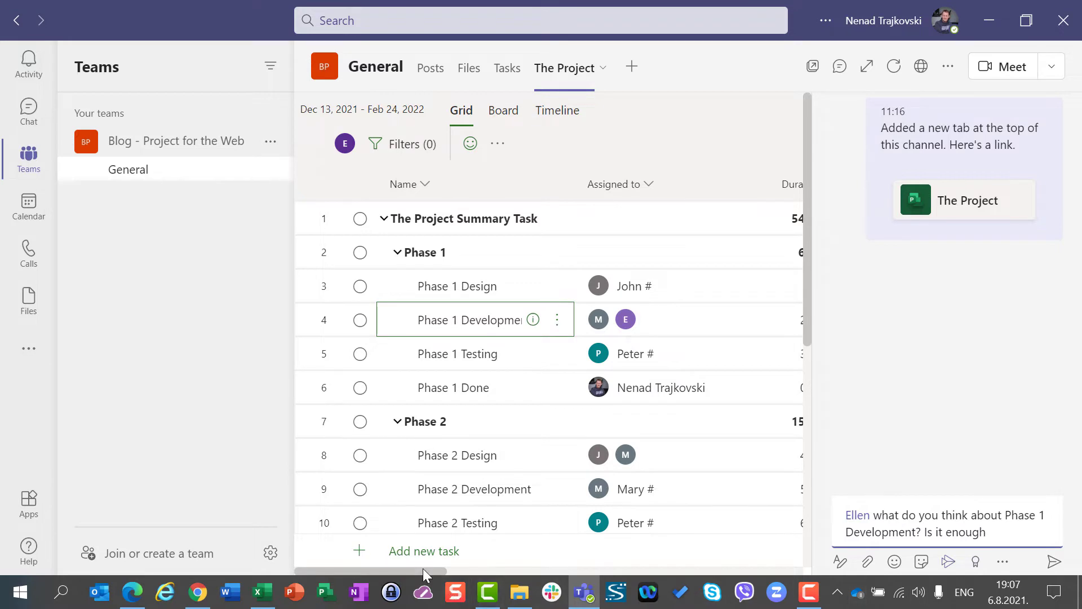
pyautogui.moveTo(425, 571); pyautogui.dragTo(462, 574)
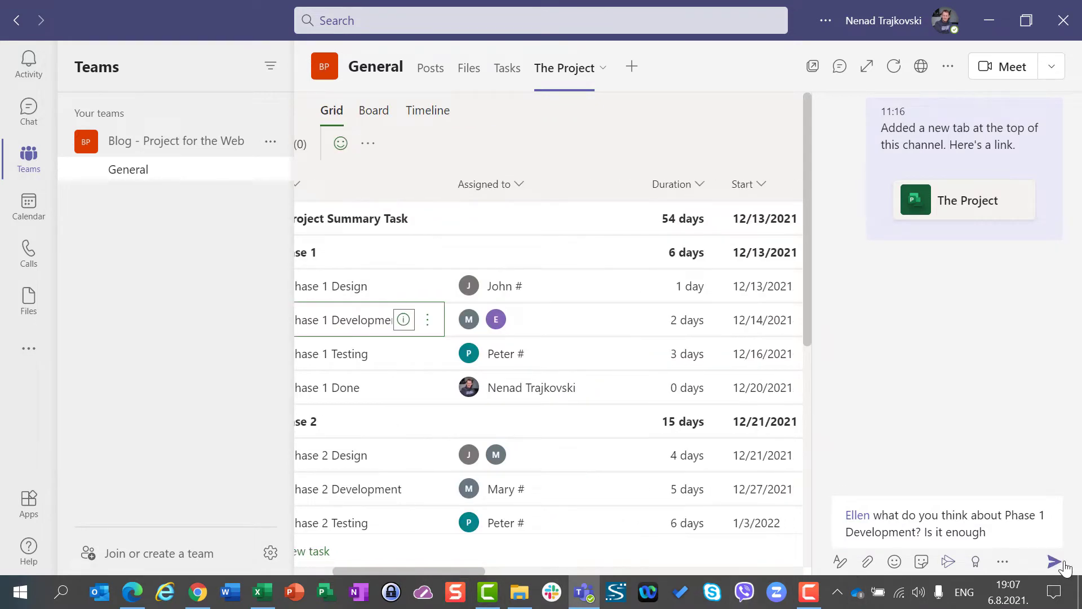
pyautogui.click(992, 532)
pyautogui.write('2 days for it')
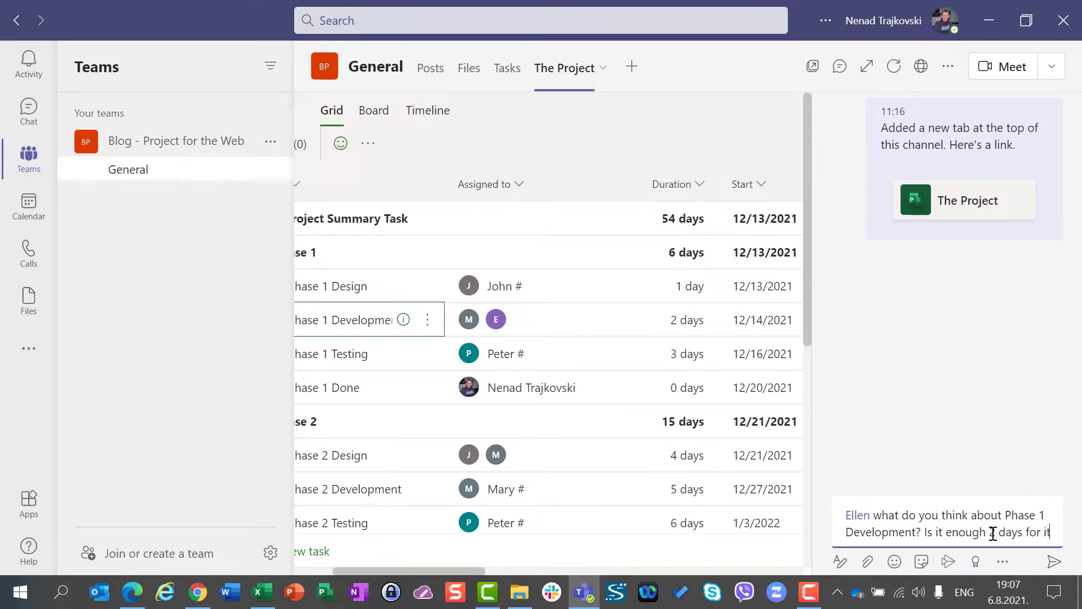
pyautogui.write('=')
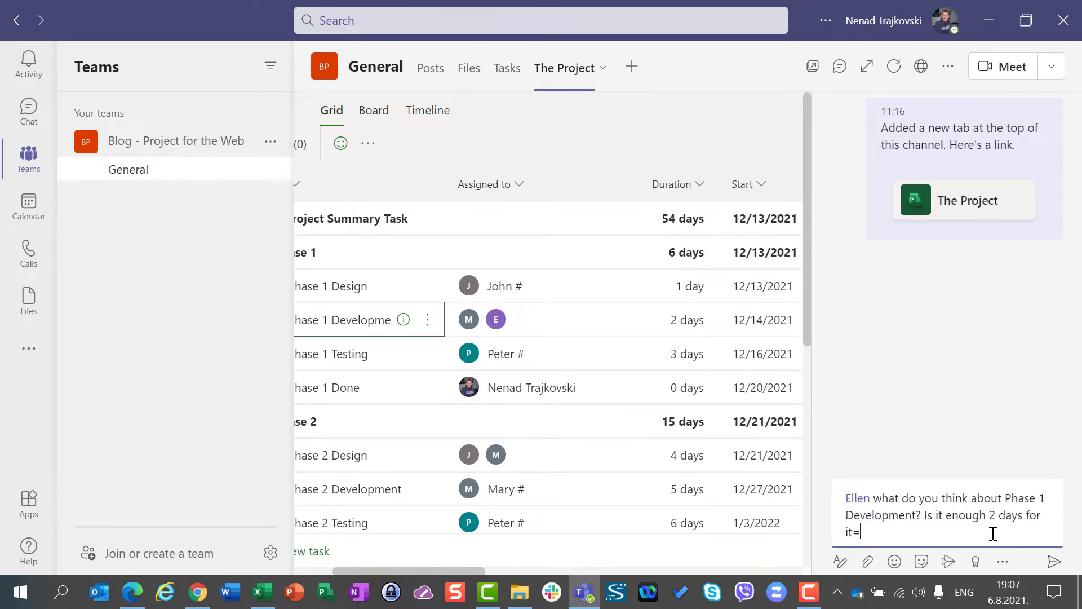
pyautogui.press('BackSpace')
pyautogui.write('?')
pyautogui.press('Return')
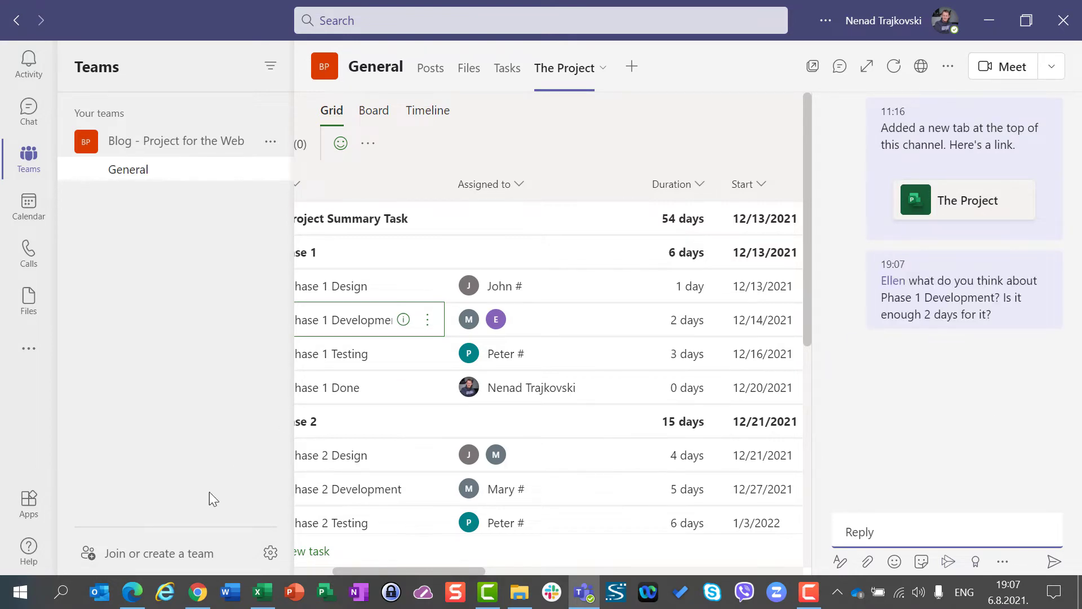
pyautogui.click(200, 591)
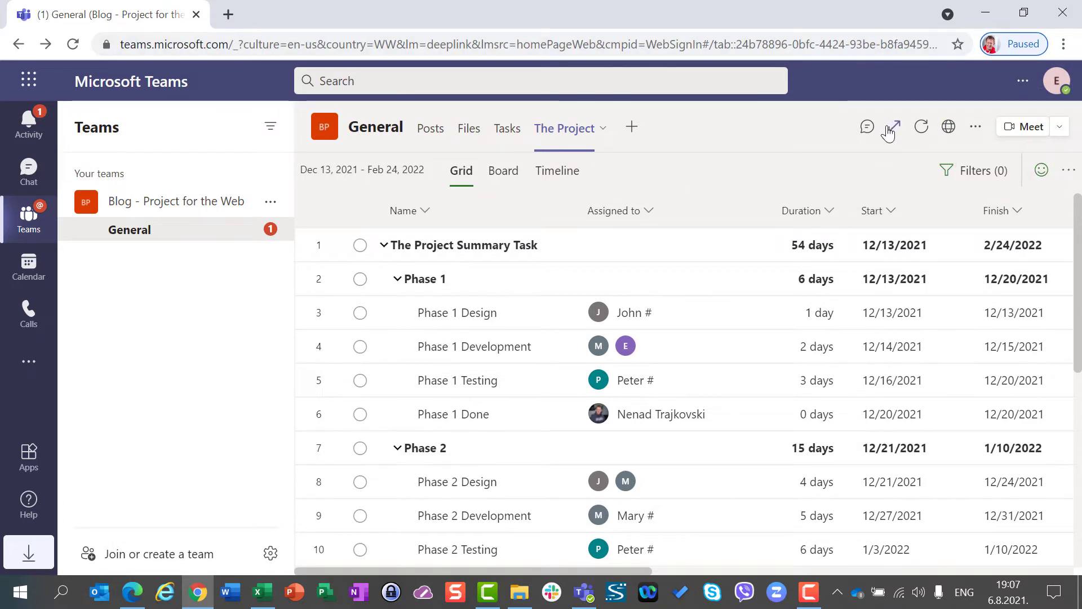
# In web Teams' tab conversation, start a reply mentioning the asker: 'I think it will be enoug for'.
pyautogui.click(868, 127)
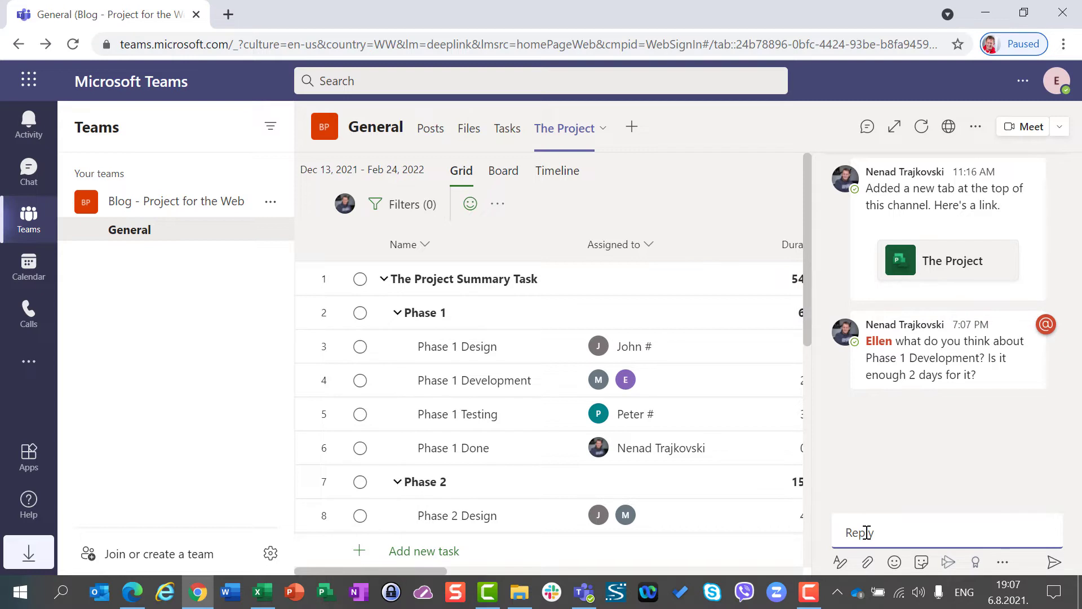
pyautogui.write('@')
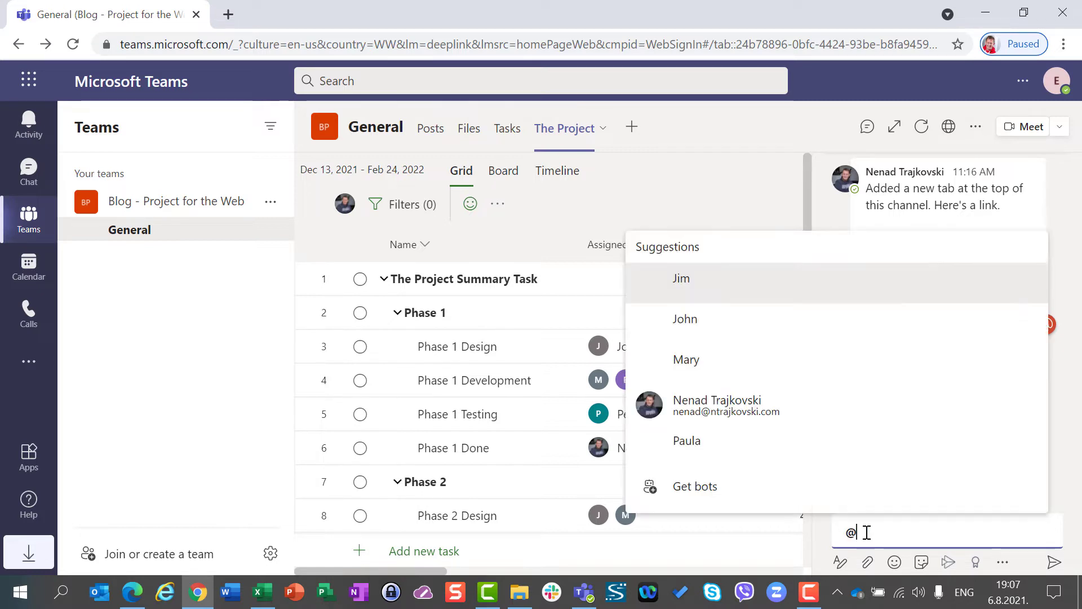
pyautogui.write('Nena')
pyautogui.press('Return')
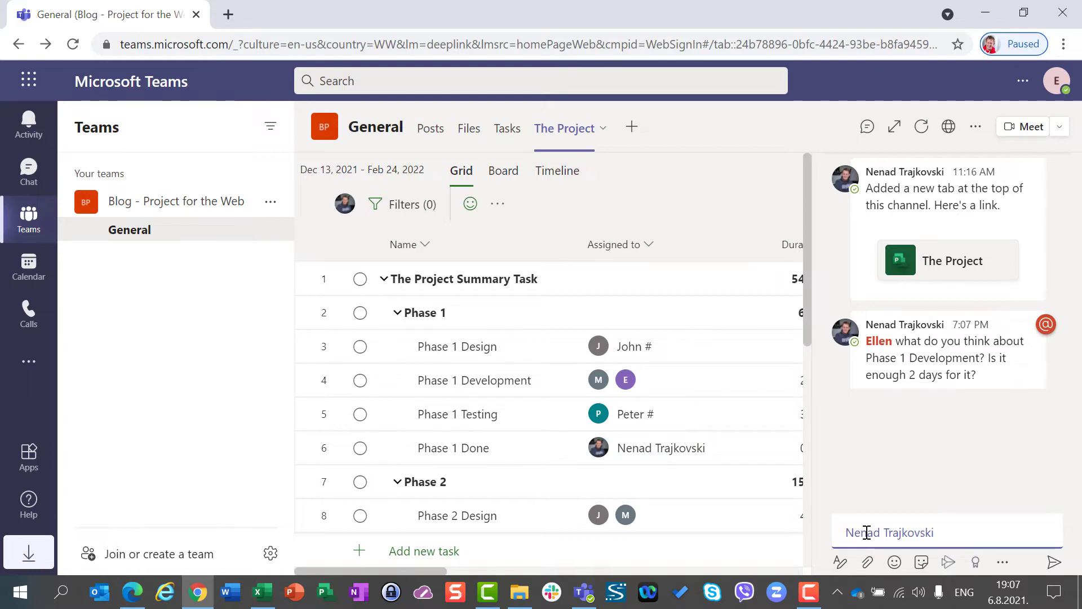
pyautogui.write('I thi')
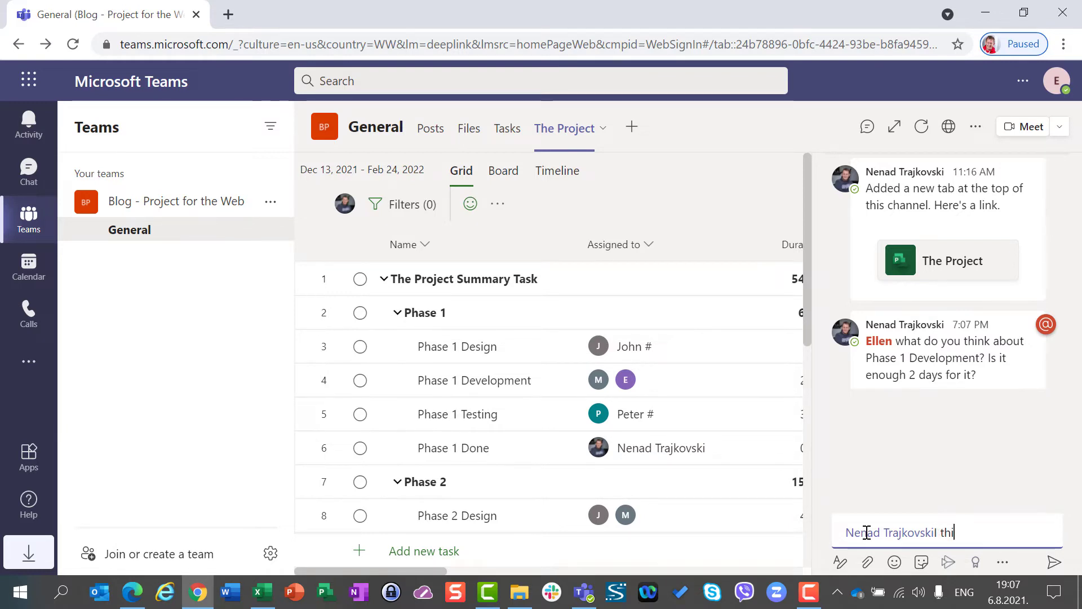
pyautogui.write('nmnk it ')
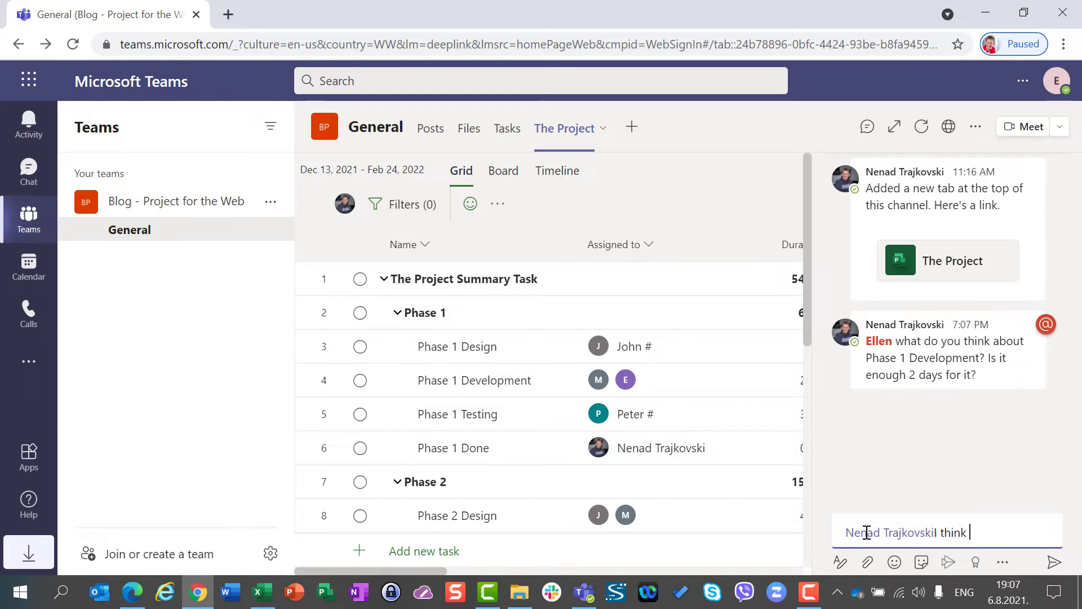
pyautogui.write('will b')
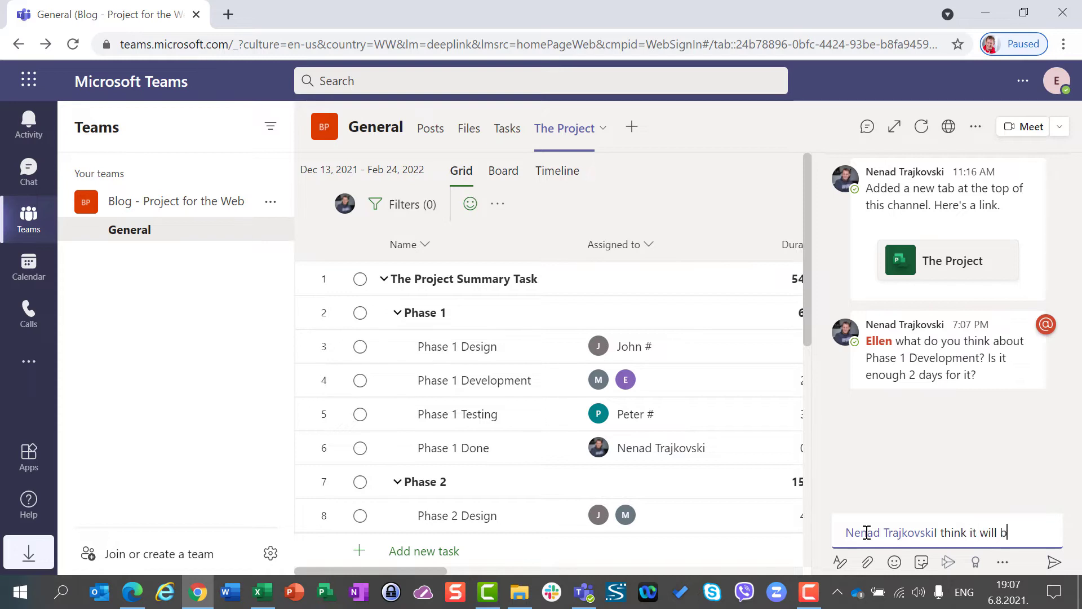
pyautogui.write('e enoug')
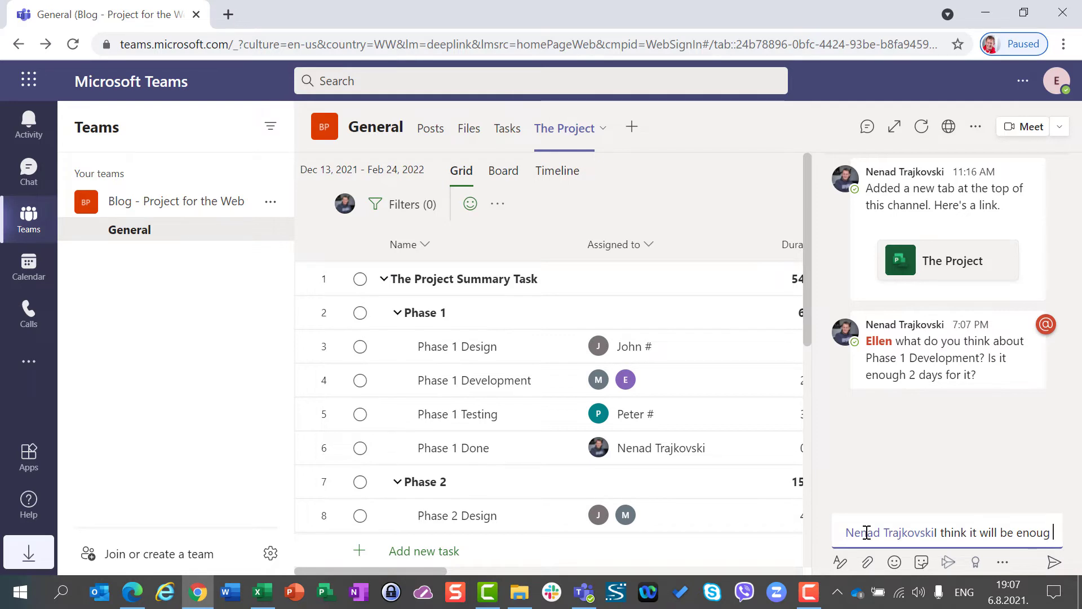
pyautogui.write(' for')
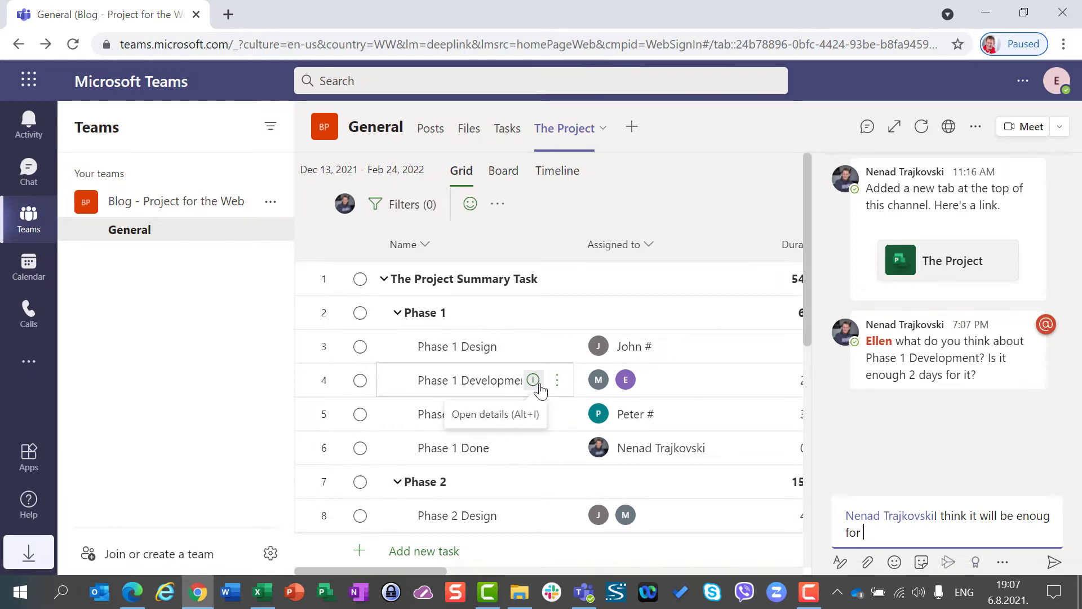
# Paste the Phase 1 Development task link into the reply, send it, and switch to desktop Teams.
pyautogui.click(557, 381)
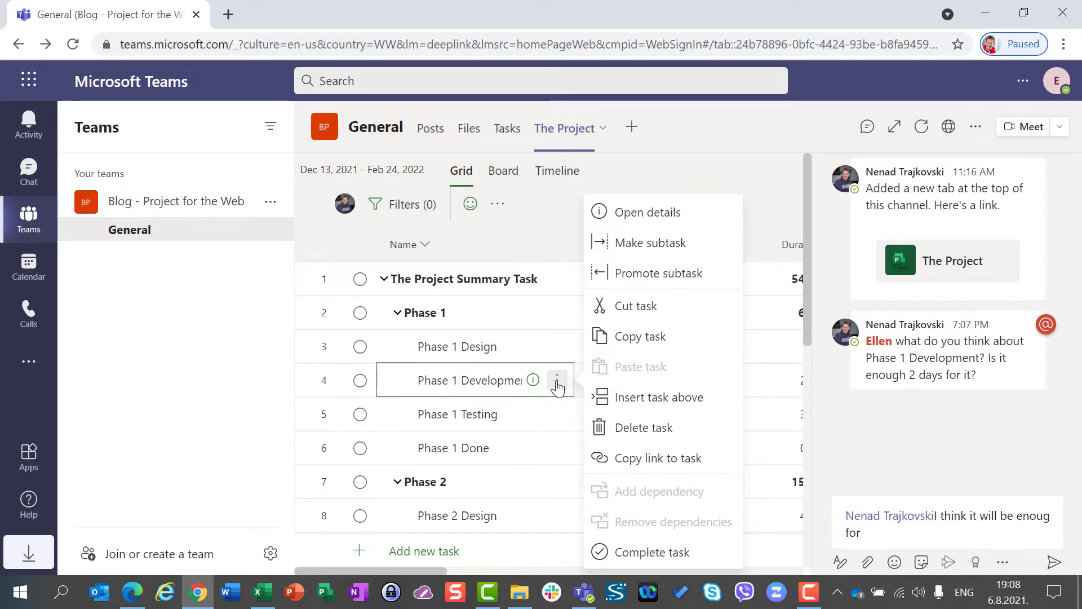
pyautogui.click(635, 456)
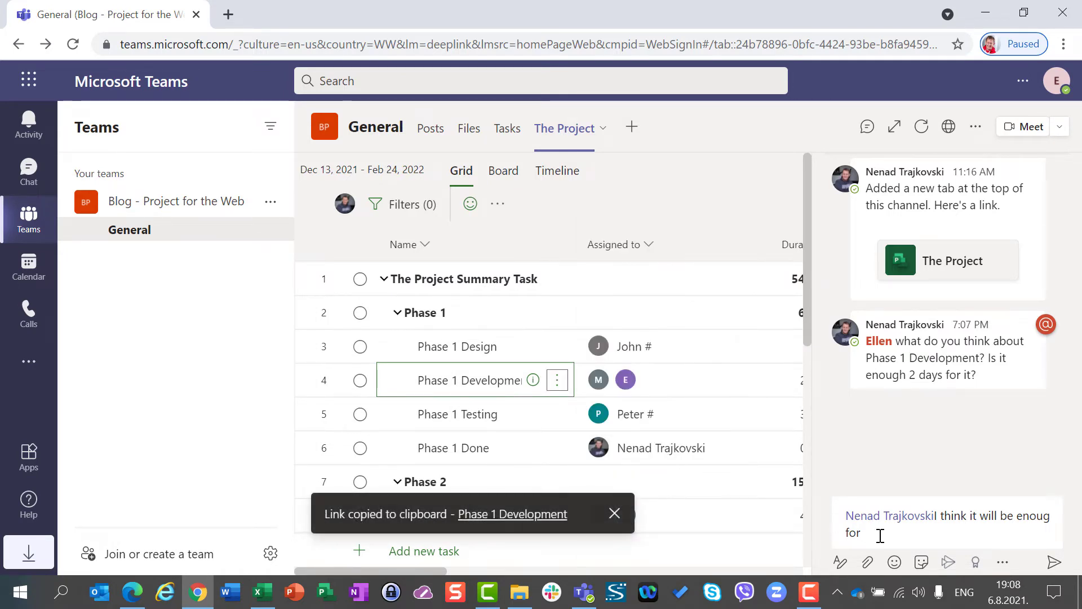
pyautogui.click(880, 536)
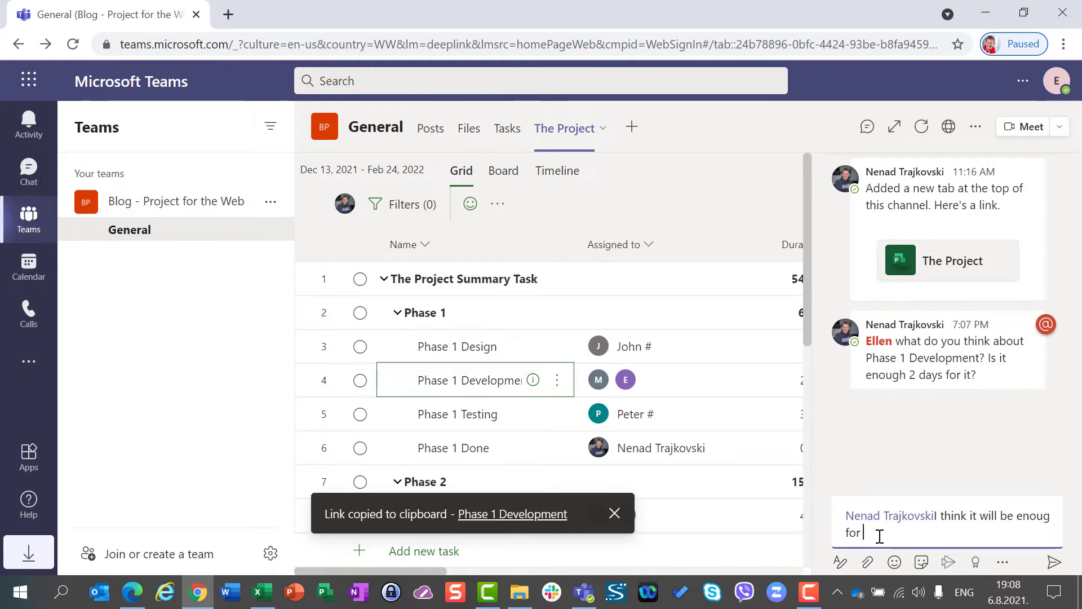
pyautogui.rightClick(881, 536)
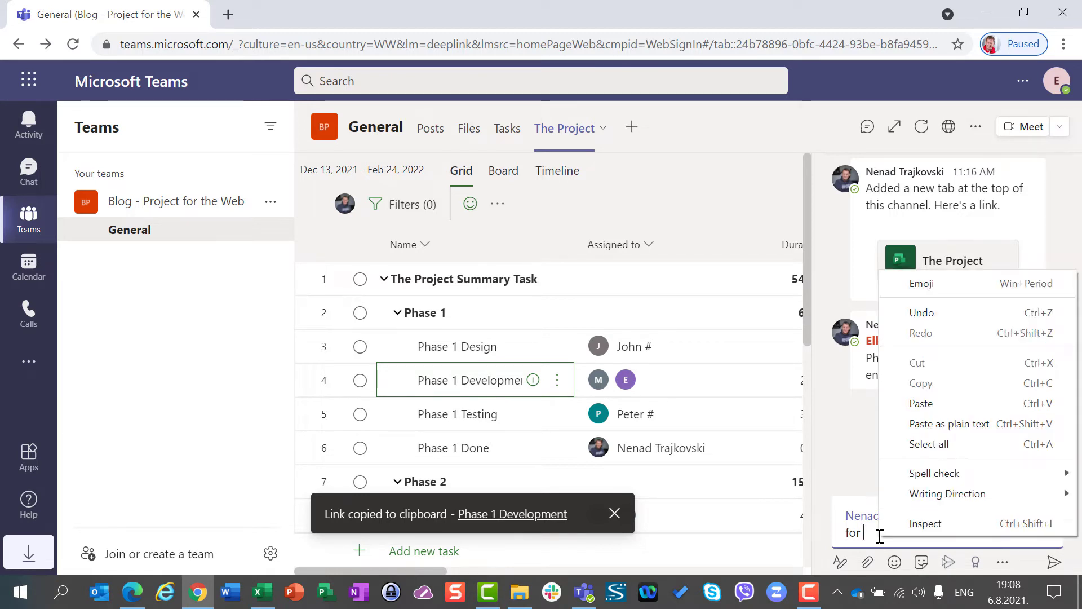
pyautogui.click(938, 406)
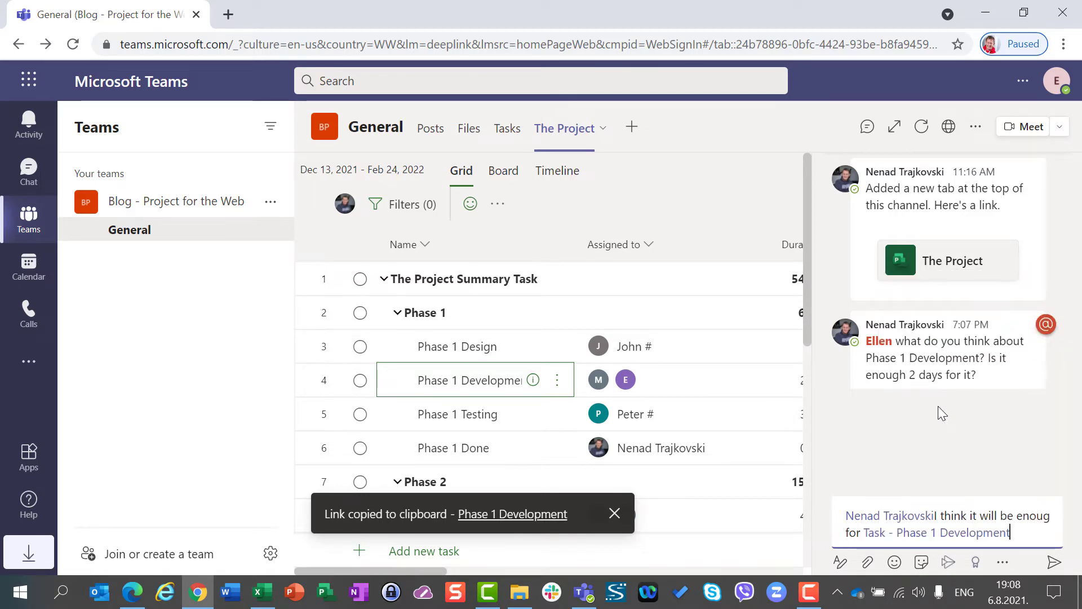
pyautogui.press('Return')
pyautogui.hotkey('alt', 'Tab')
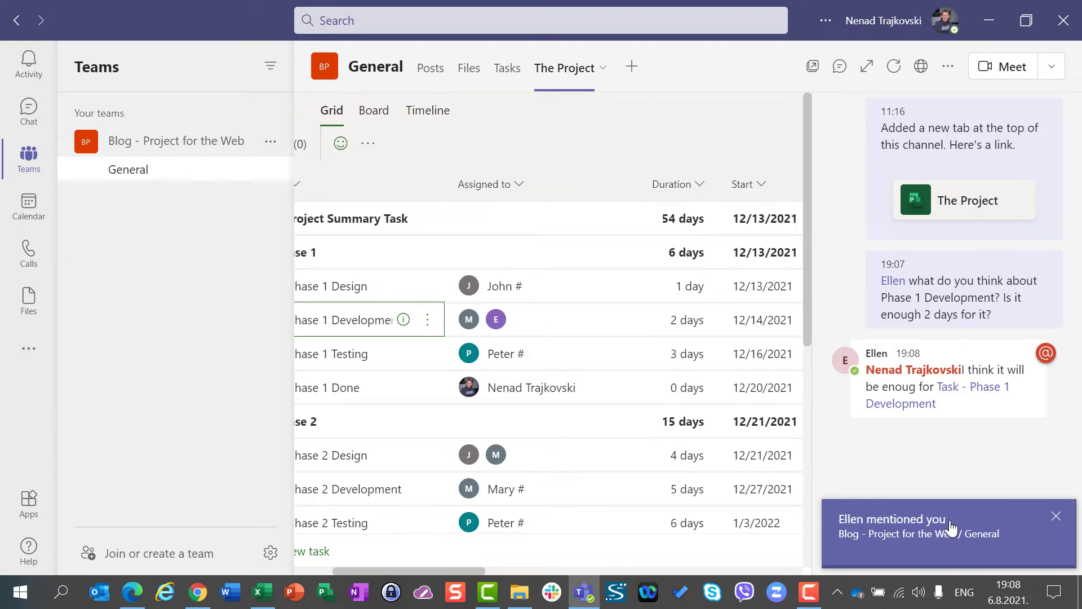
pyautogui.click(962, 389)
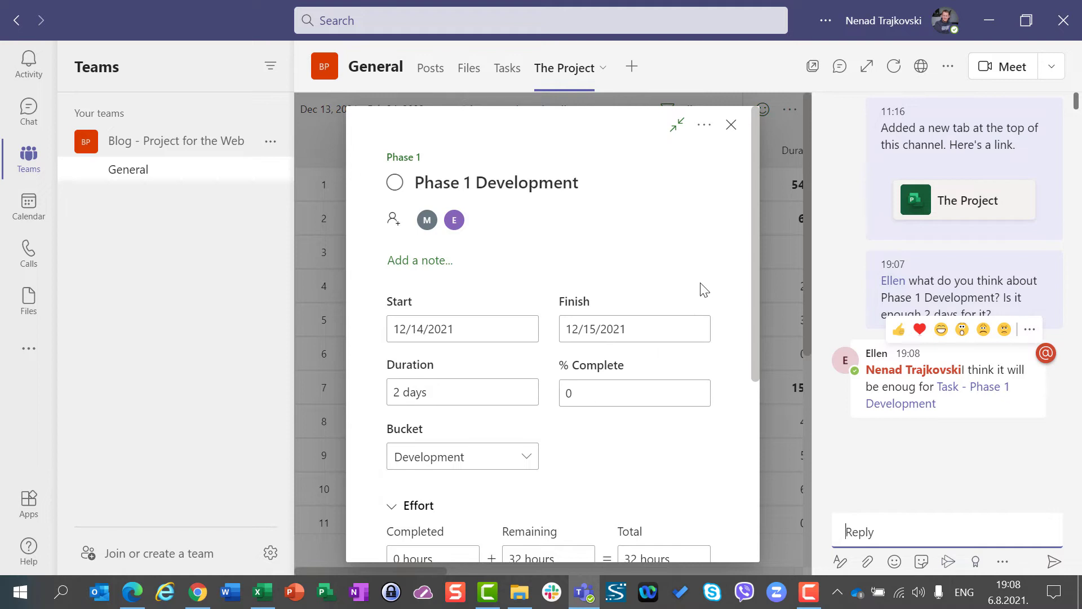
pyautogui.click(734, 127)
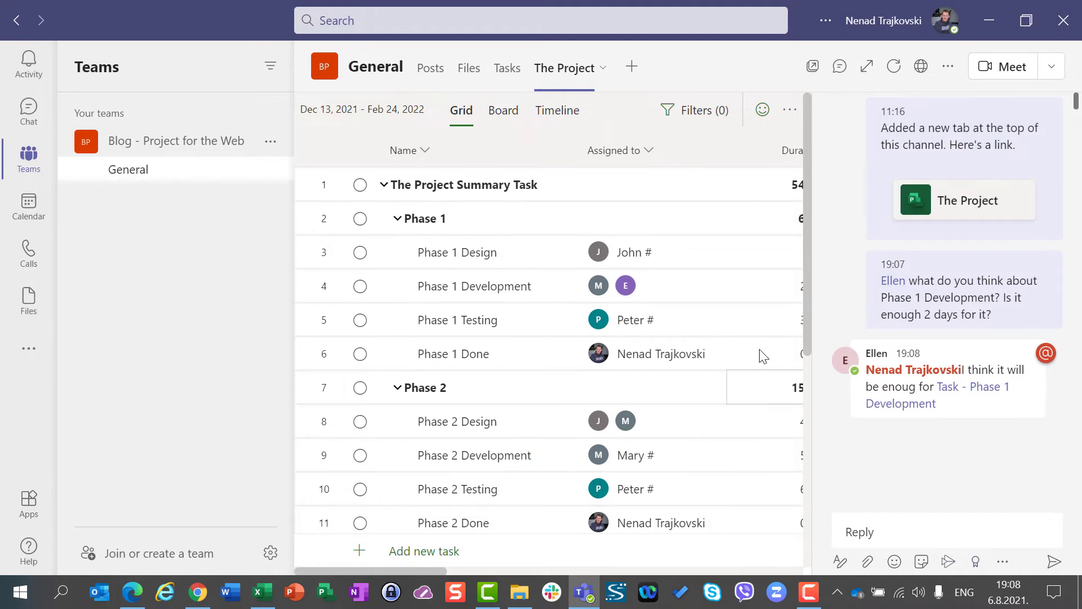
# Toggle the tab conversation pane off, on and off again, then return to the browser.
pyautogui.click(840, 67)
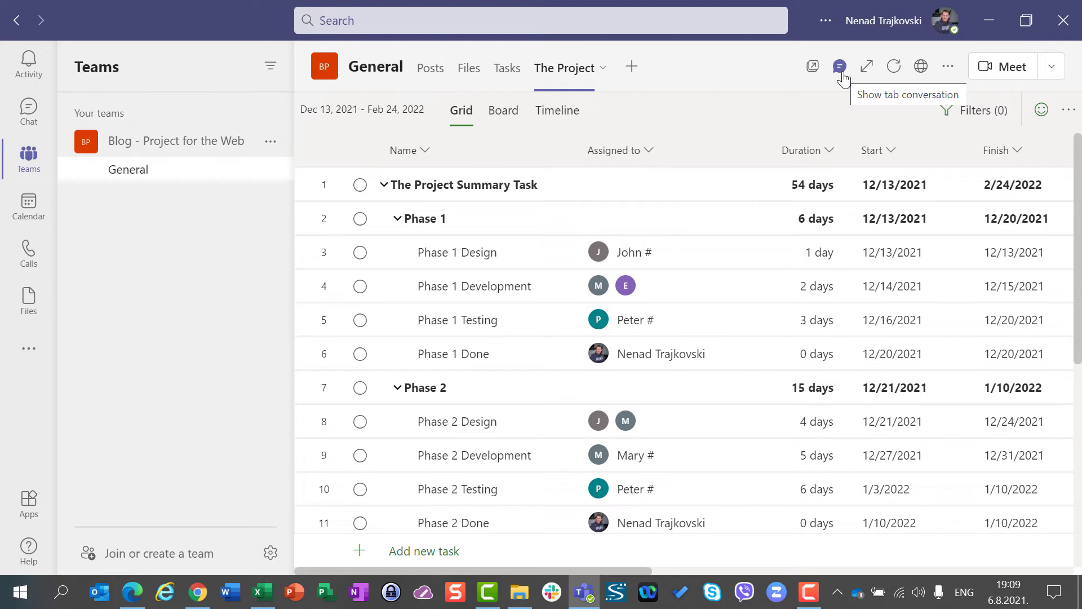
pyautogui.click(842, 72)
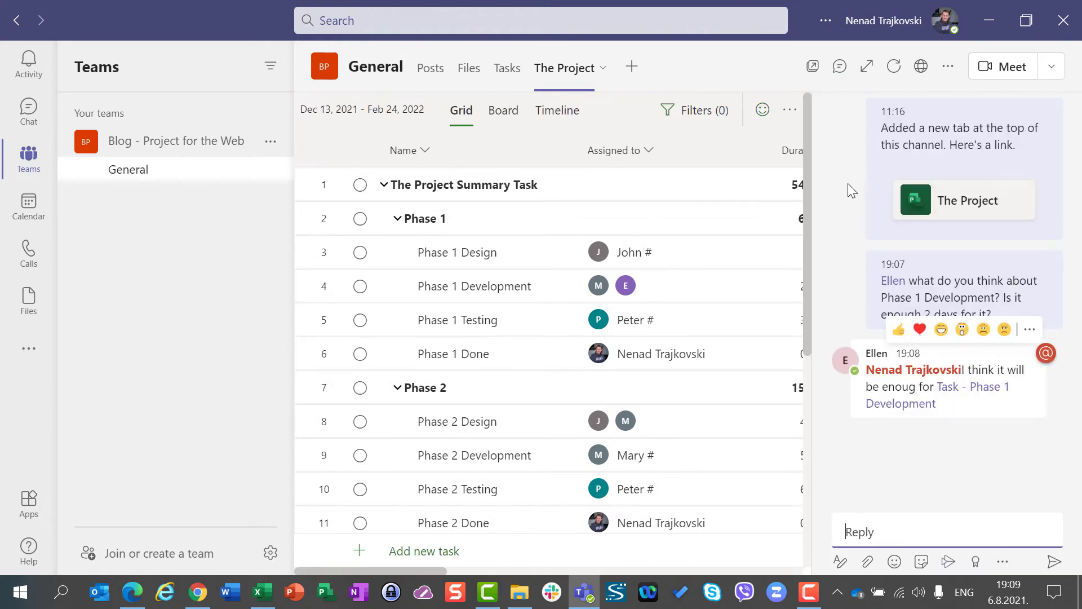
pyautogui.click(840, 77)
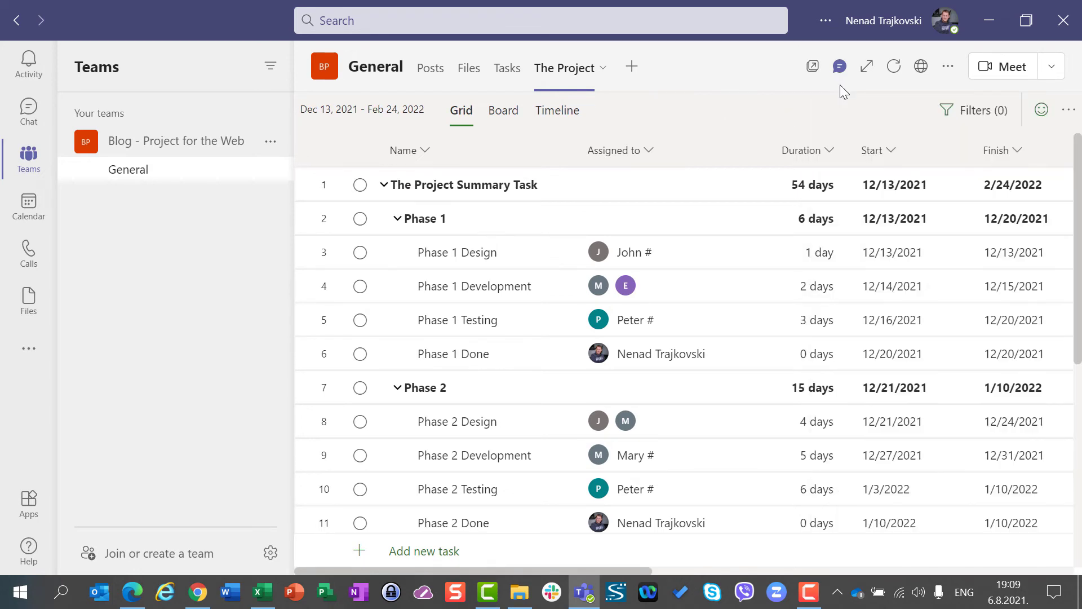
pyautogui.hotkey('alt', 'Tab')
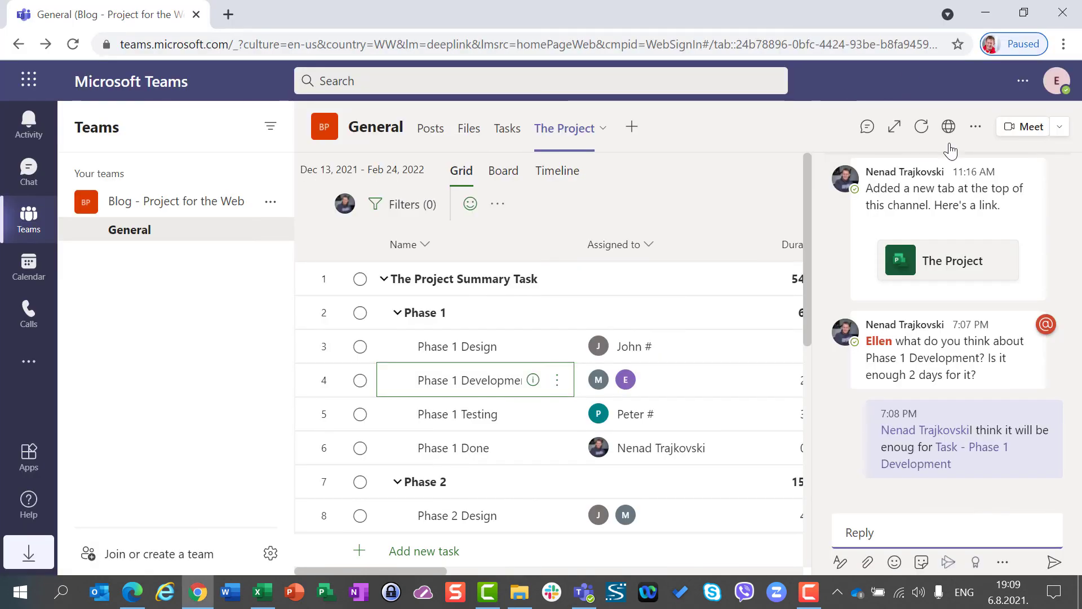
# Close the browser's tab conversation pane to reveal the Duration, Start and Finish columns.
pyautogui.click(868, 125)
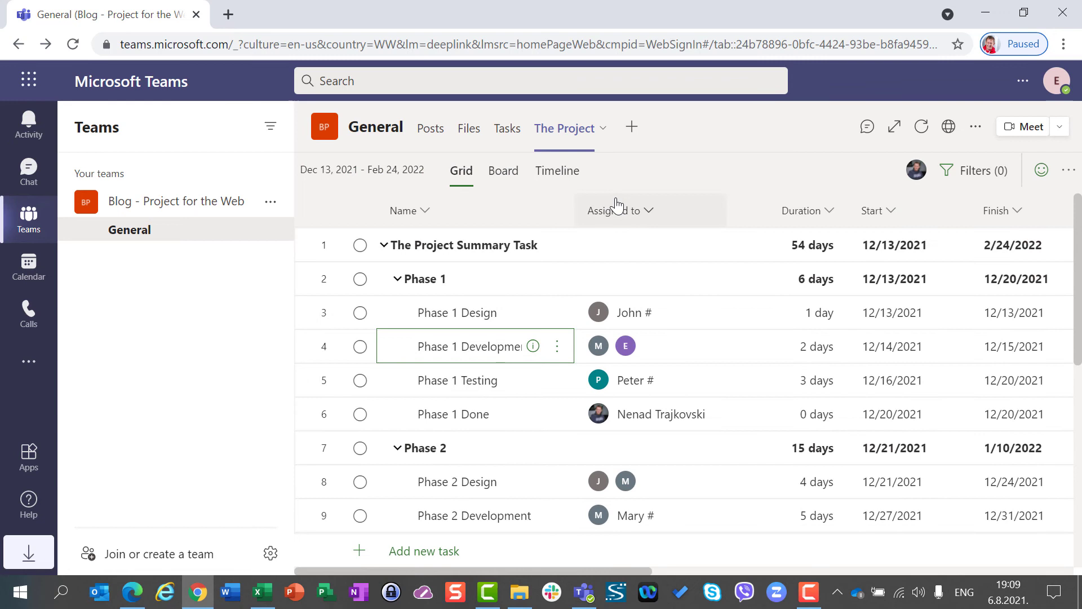